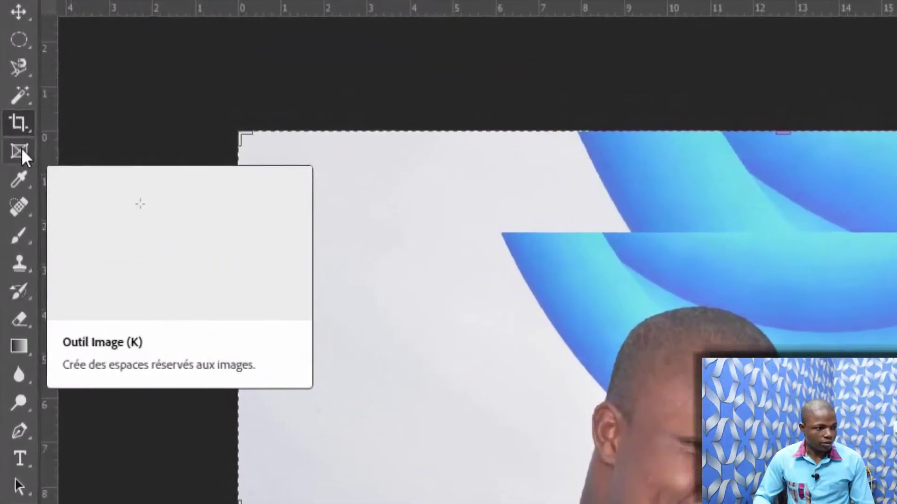
Try masking the portrait layer with a rectangular frame around the head, and with an elliptical frame
{"action": "left_click", "coordinate": [12, 116]}
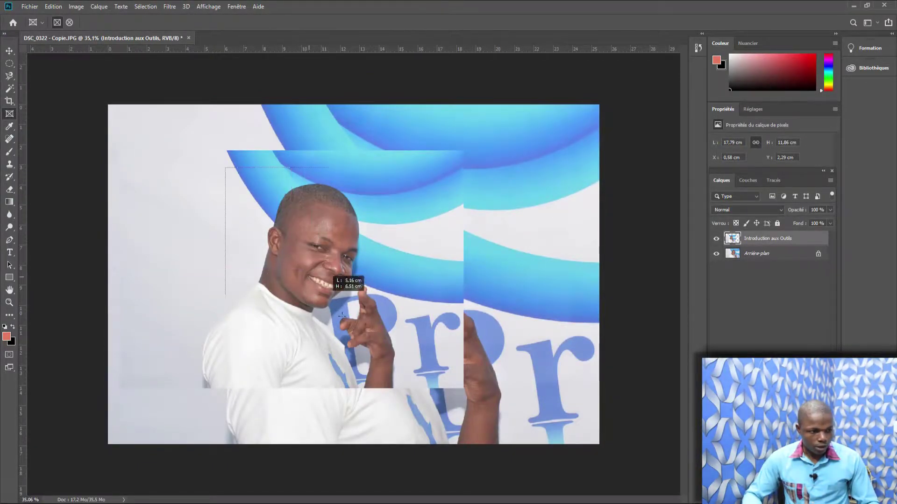
{"action": "left_click_drag", "start_coordinate": [372, 332], "coordinate": [339, 308]}
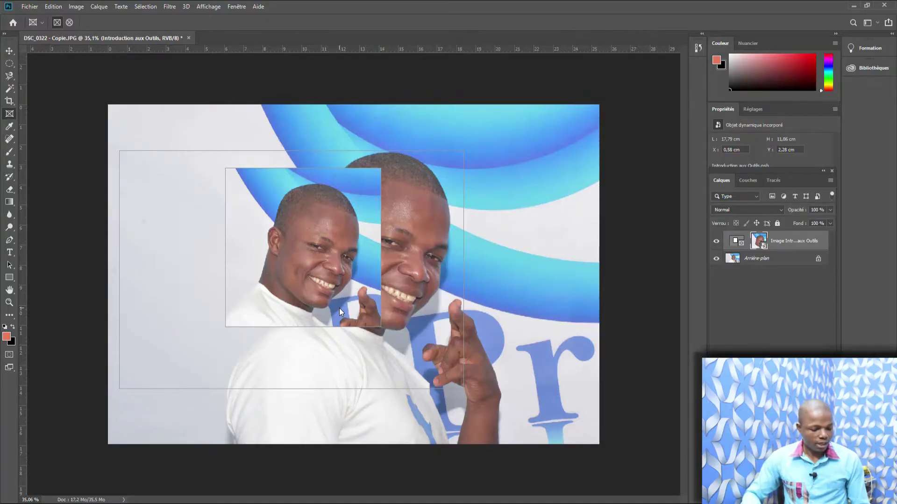
{"action": "left_click_drag", "start_coordinate": [340, 308], "coordinate": [348, 316]}
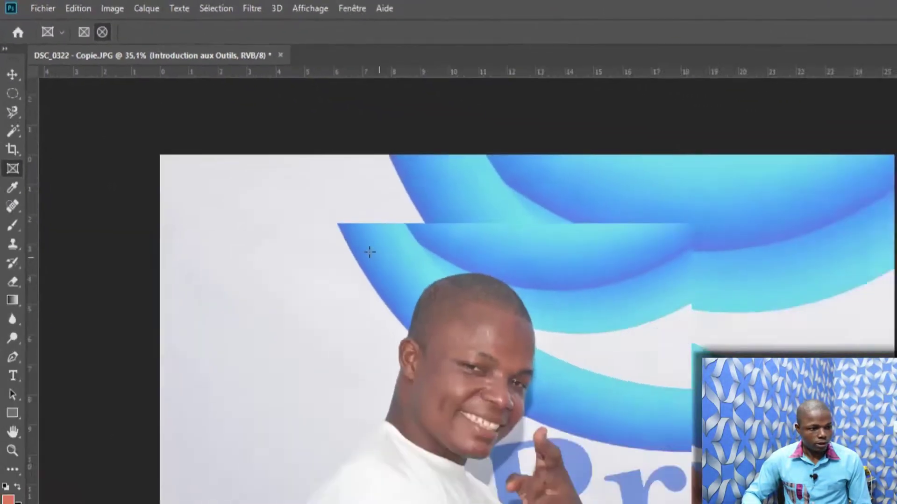
{"action": "left_click_drag", "start_coordinate": [243, 167], "coordinate": [306, 216]}
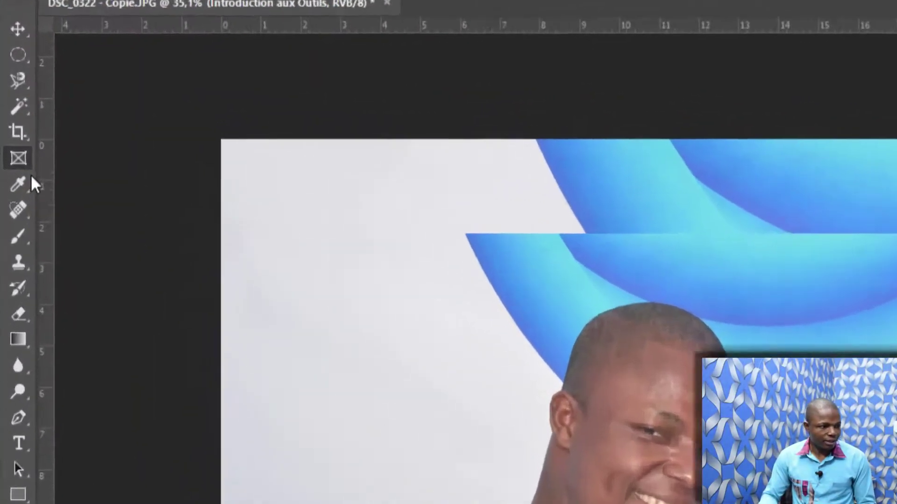
Remove the pink blemish on the man's cheek with the Spot Healing Brush
{"action": "left_click", "coordinate": [10, 127]}
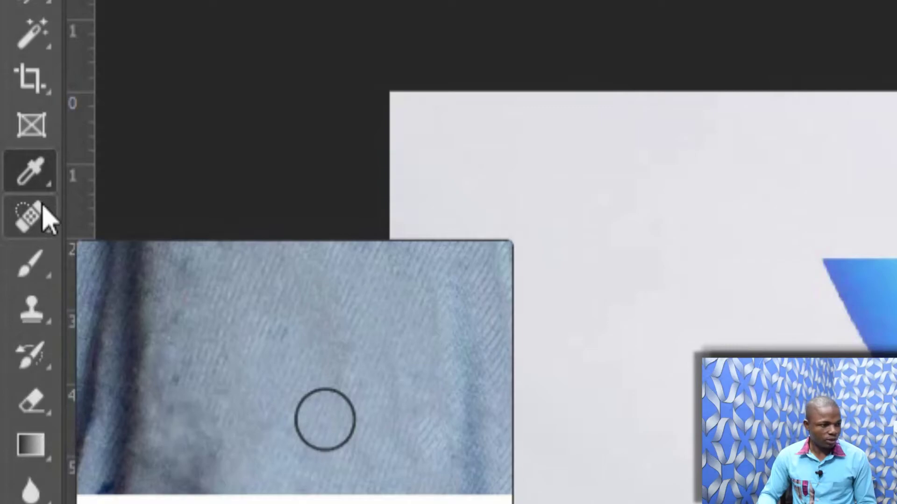
{"action": "left_click", "coordinate": [34, 223]}
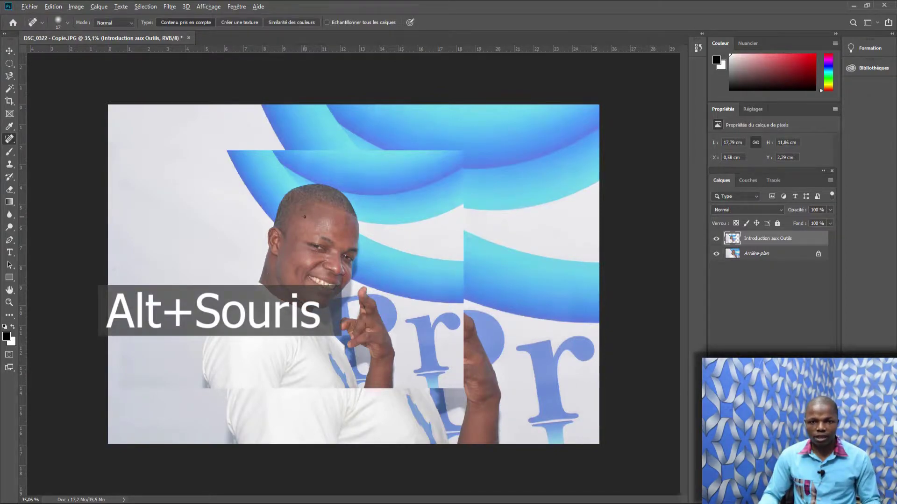
{"action": "scroll", "coordinate": [303, 222], "scroll_direction": "up", "scroll_amount": 5, "text": "alt"}
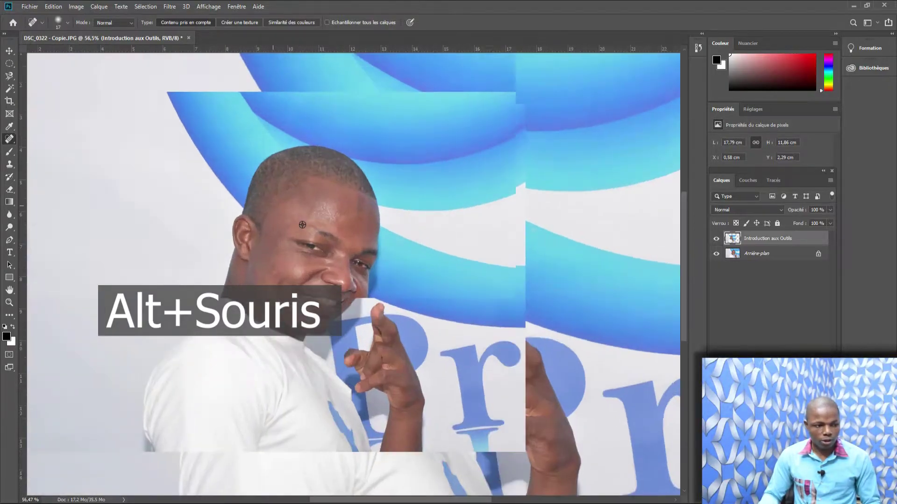
{"action": "scroll", "coordinate": [302, 225], "scroll_direction": "up", "scroll_amount": 5, "text": "alt"}
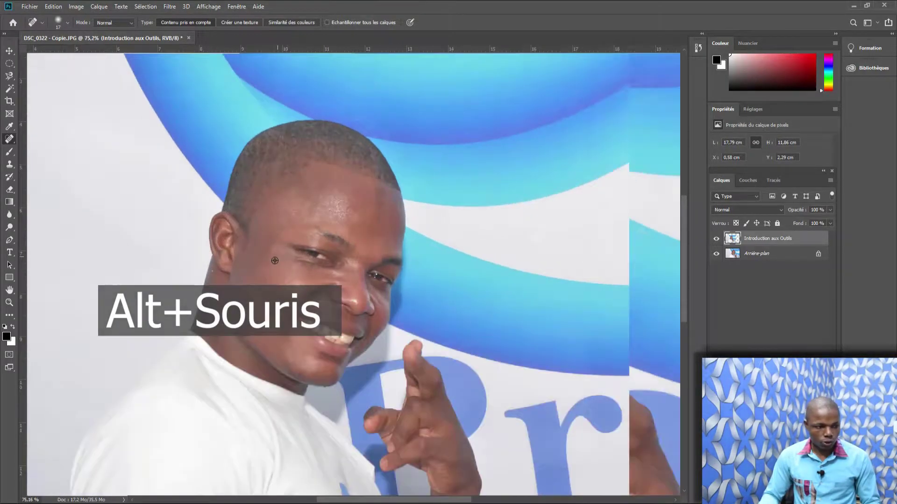
{"action": "scroll", "coordinate": [256, 292], "scroll_direction": "up", "scroll_amount": 2, "text": "alt"}
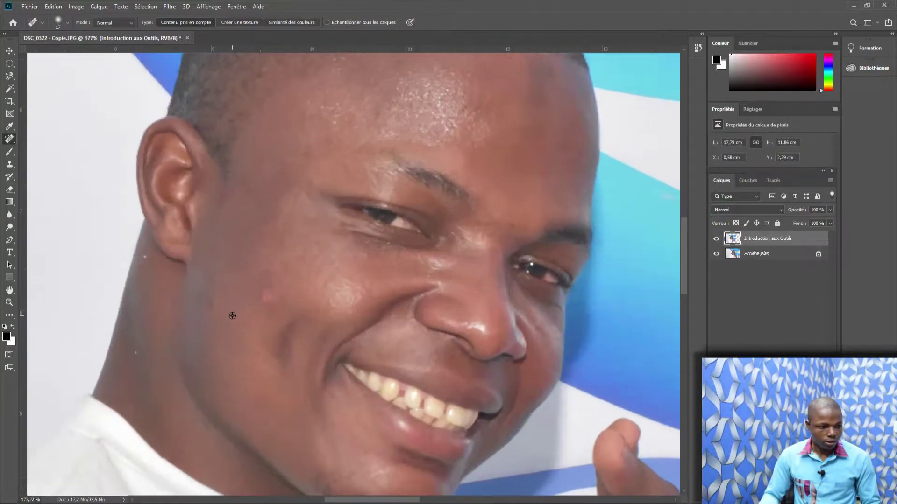
{"action": "scroll", "coordinate": [230, 323], "scroll_direction": "up", "scroll_amount": 1, "text": "alt"}
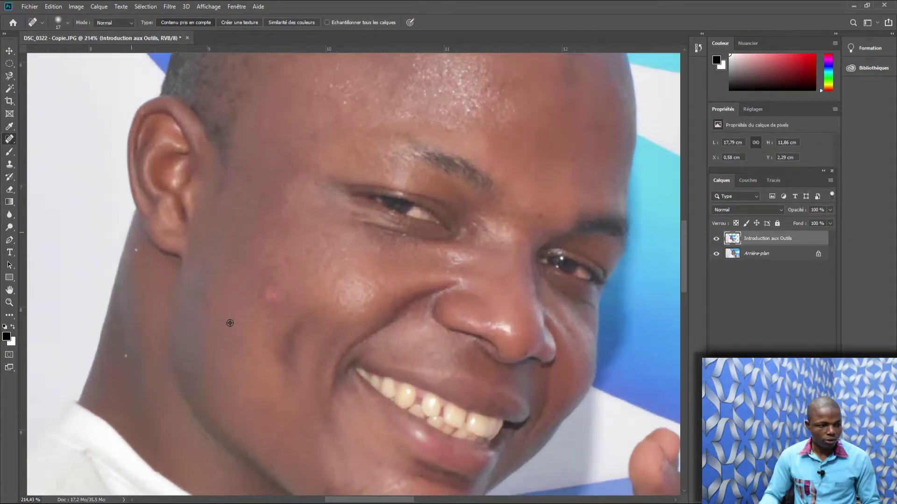
{"action": "scroll", "coordinate": [230, 323], "scroll_direction": "up", "scroll_amount": 3, "text": "alt"}
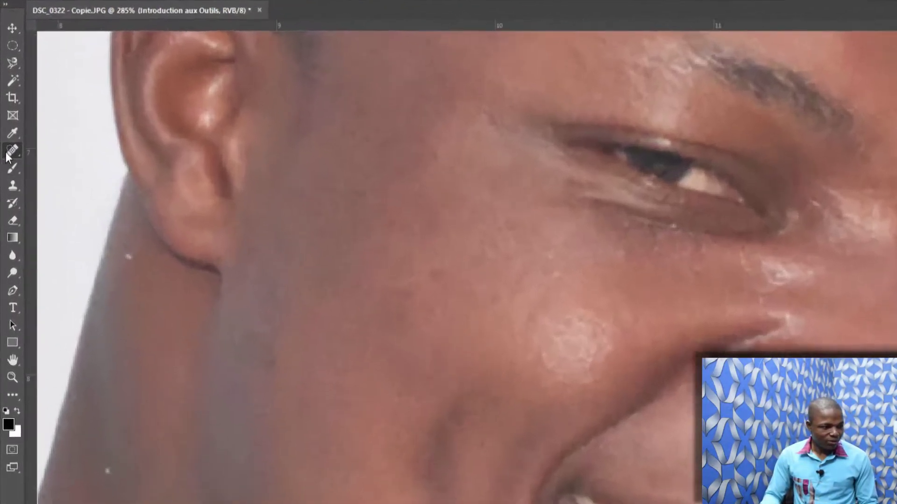
Retouch the white spot below the ear with the Healing Brush, sampling clean neck skin beside it
{"action": "right_click", "coordinate": [9, 139]}
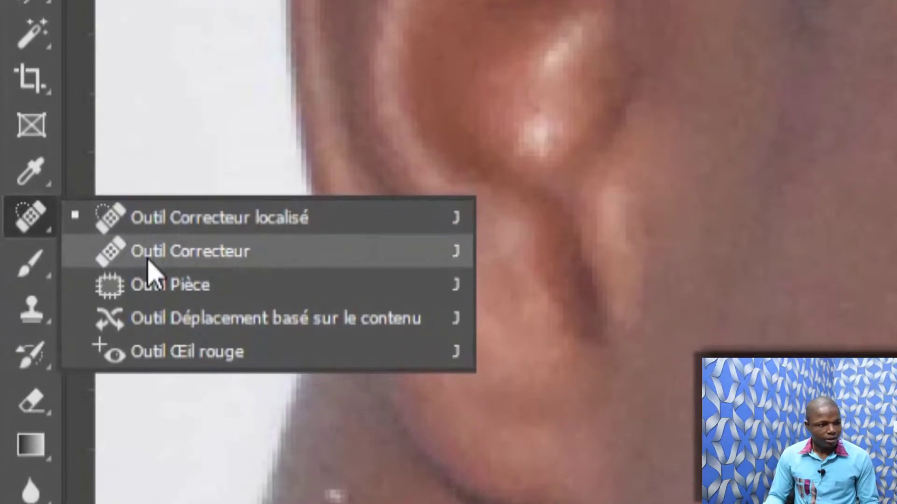
{"action": "left_click", "coordinate": [149, 261]}
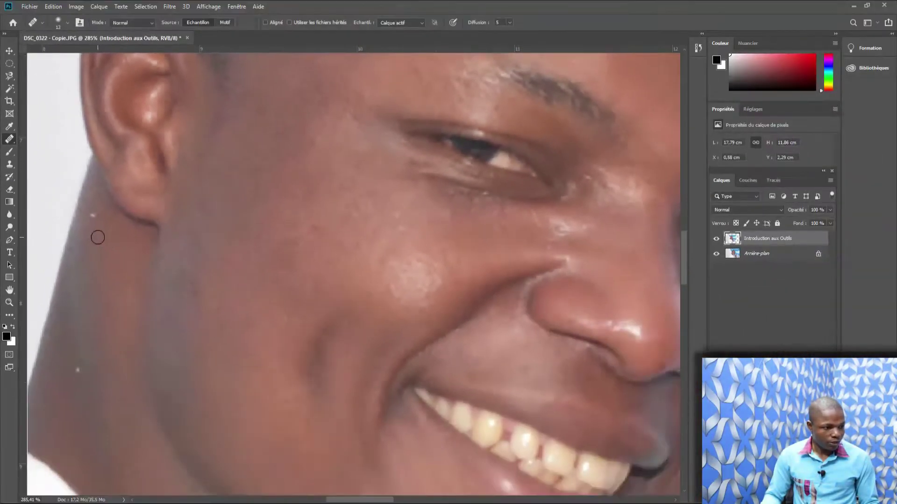
{"action": "left_click", "coordinate": [104, 235], "text": "alt"}
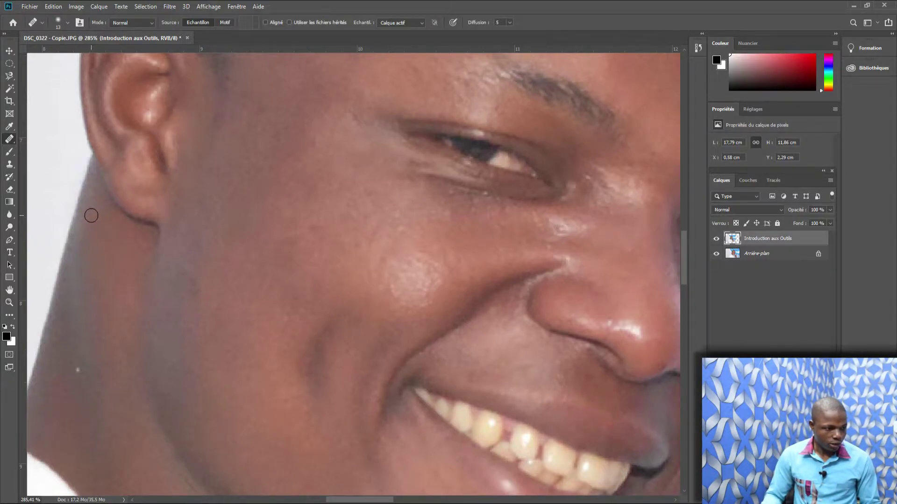
{"action": "left_click", "coordinate": [92, 215]}
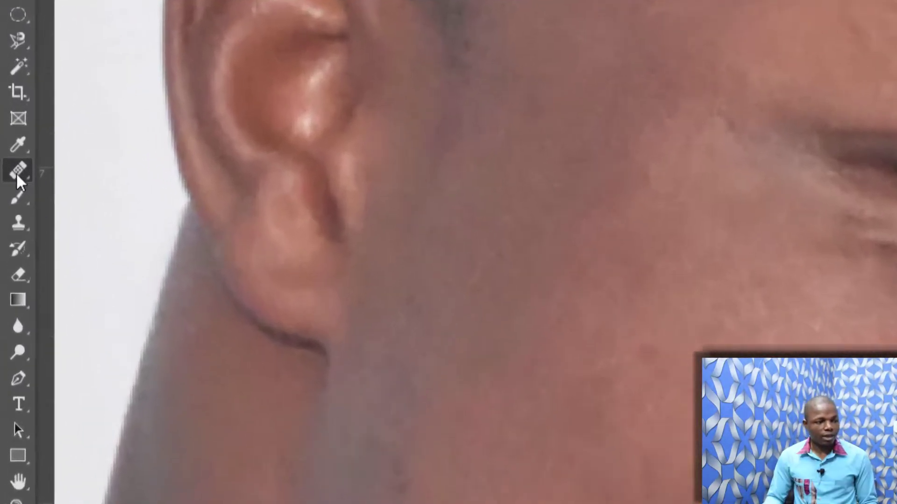
Patch the white spot lower on the neck with clean skin from just above it, using the Patch tool
{"action": "right_click", "coordinate": [9, 139]}
{"action": "left_click", "coordinate": [204, 286]}
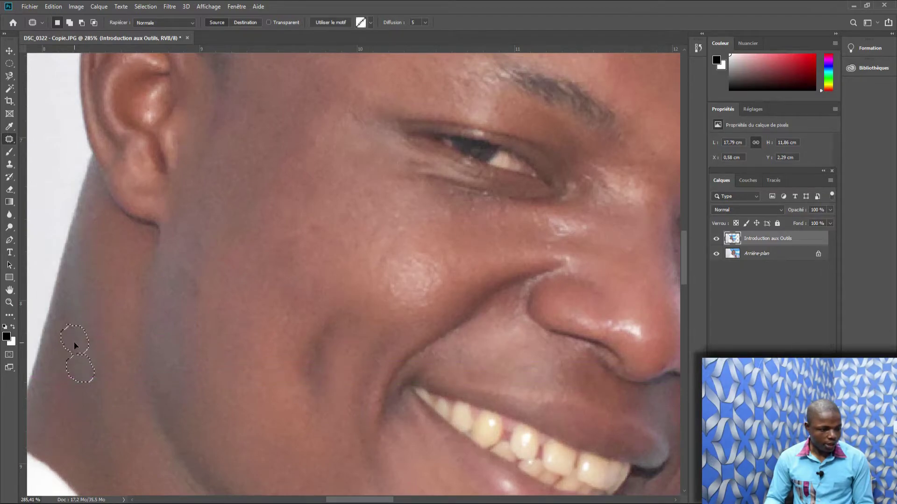
{"action": "left_click_drag", "start_coordinate": [73, 342], "coordinate": [74, 342]}
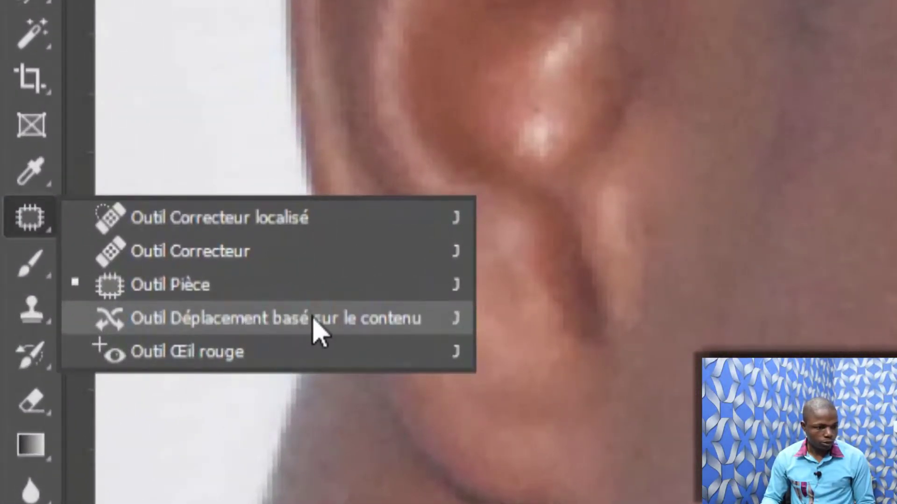
Try moving the eye nearer the ear up onto the forehead with the Content-Aware Move tool, and deselect it
{"action": "left_click", "coordinate": [314, 327]}
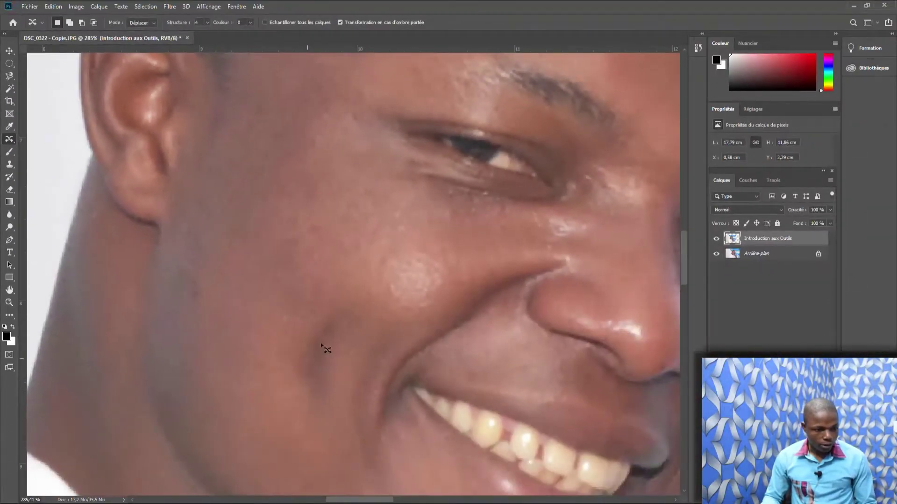
{"action": "scroll", "coordinate": [295, 299], "scroll_direction": "down", "scroll_amount": 4}
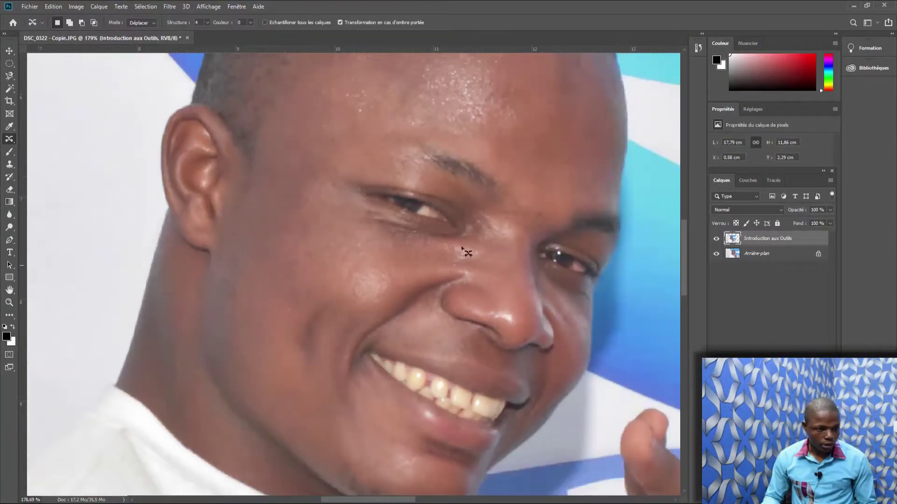
{"action": "scroll", "coordinate": [504, 213], "scroll_direction": "down", "scroll_amount": 1}
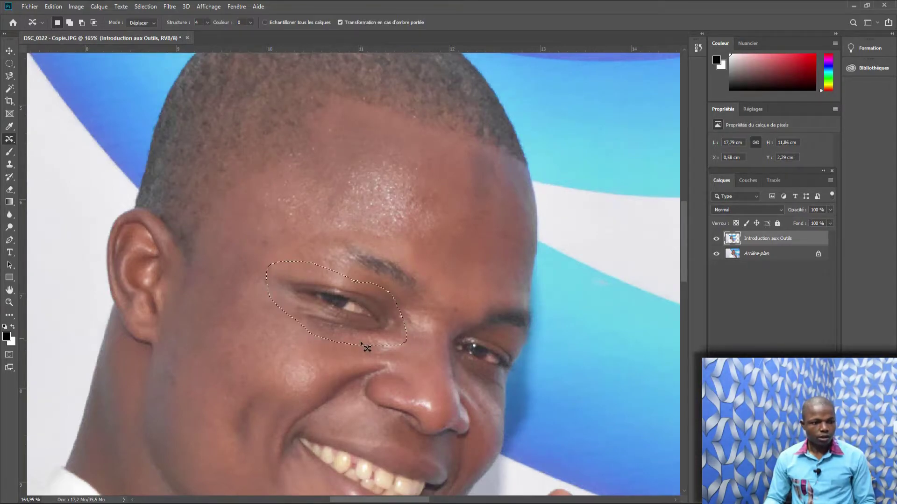
{"action": "left_click_drag", "start_coordinate": [330, 320], "coordinate": [453, 250]}
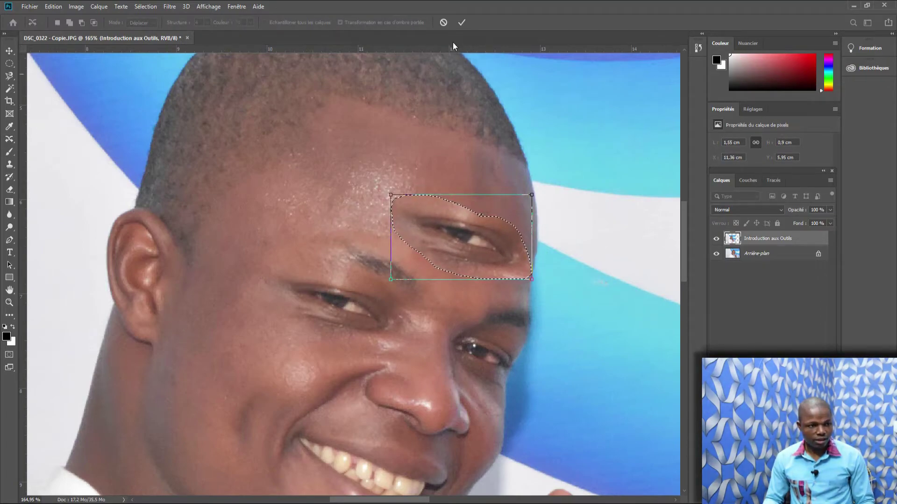
{"action": "left_click", "coordinate": [459, 23]}
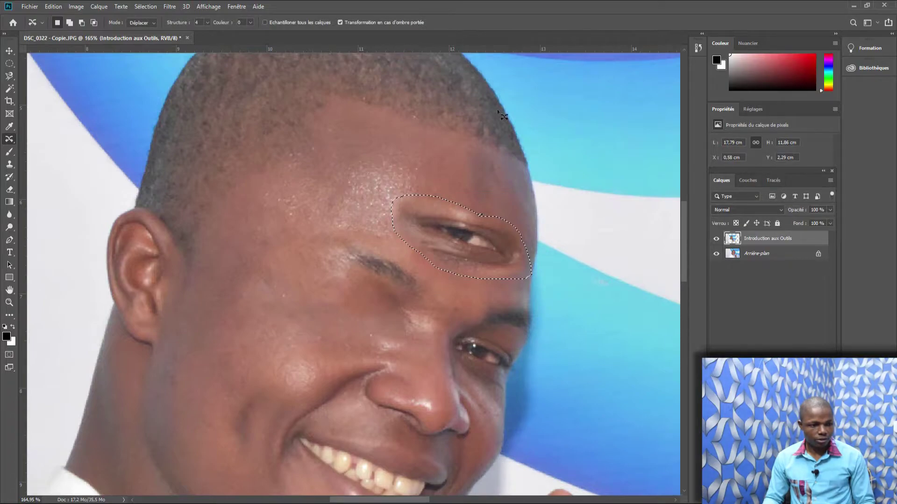
{"action": "key", "text": "ctrl+d"}
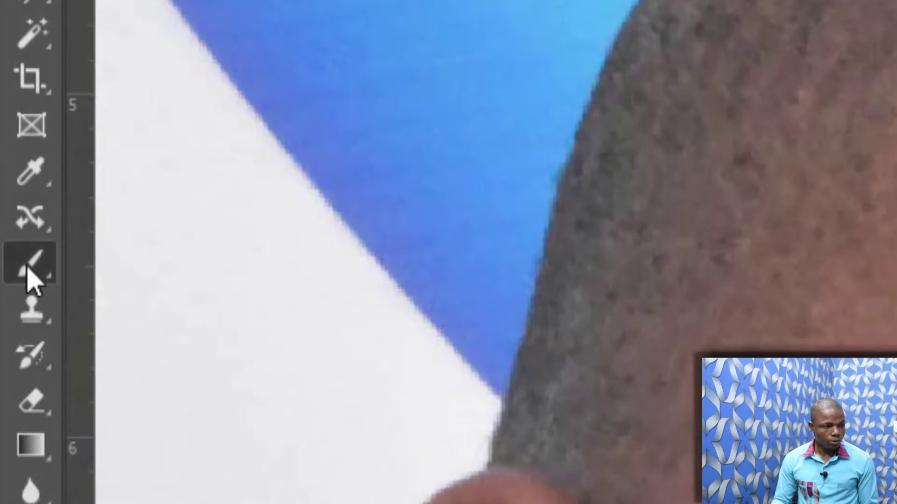
Switch to the Brush tool and set the foreground colour to a76464
{"action": "left_click", "coordinate": [31, 266]}
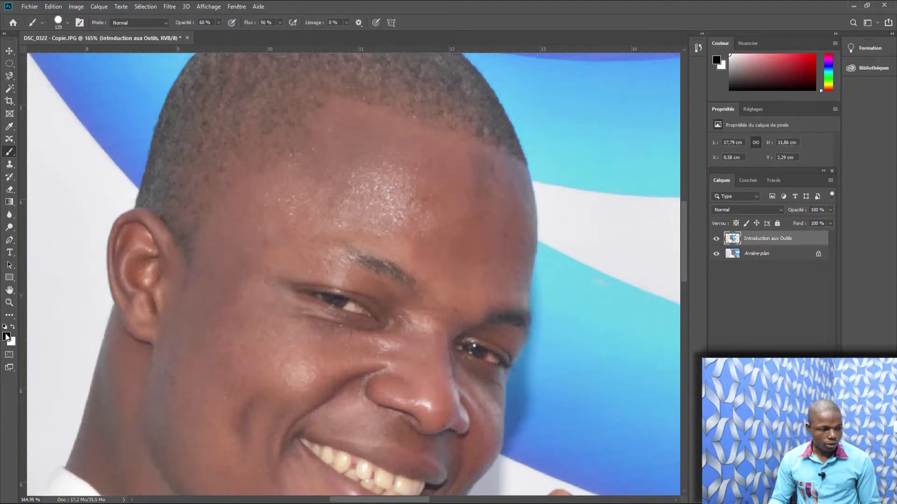
{"action": "left_click", "coordinate": [6, 337]}
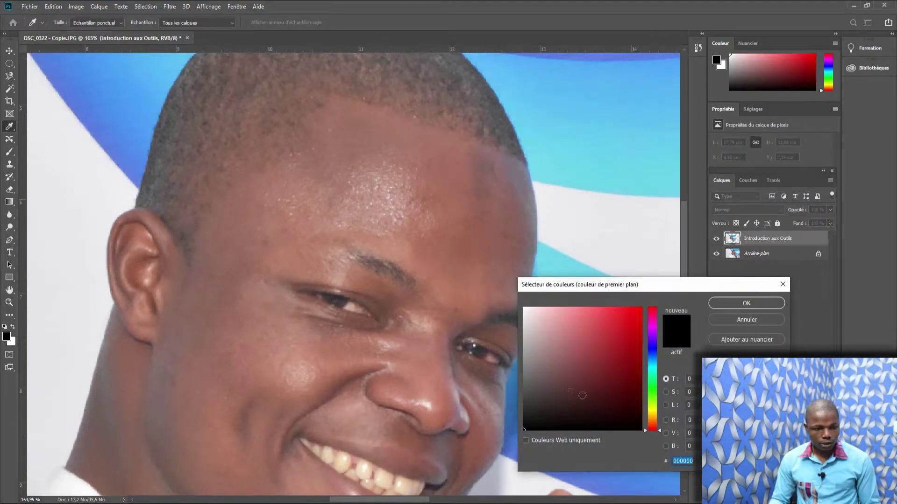
{"action": "left_click", "coordinate": [570, 350]}
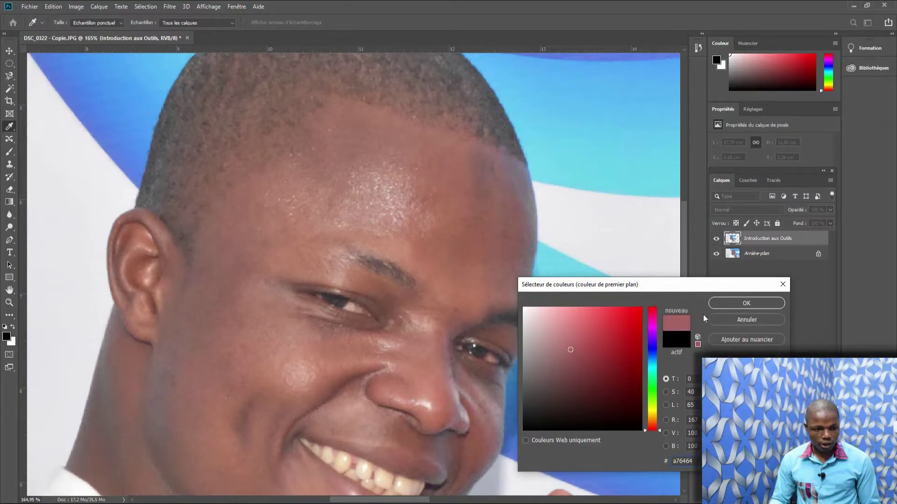
{"action": "left_click", "coordinate": [733, 304]}
Try painting brush strokes across the face in the foreground colour, and undo them
{"action": "mouse_move", "coordinate": [254, 231]}
{"action": "left_mouse_down"}
{"action": "mouse_move", "coordinate": [383, 181]}
{"action": "mouse_move", "coordinate": [434, 178]}
{"action": "mouse_move", "coordinate": [490, 214]}
{"action": "mouse_move", "coordinate": [549, 291]}
{"action": "left_mouse_up"}
{"action": "mouse_move", "coordinate": [521, 439]}
{"action": "left_mouse_down"}
{"action": "mouse_move", "coordinate": [350, 429]}
{"action": "mouse_move", "coordinate": [319, 291]}
{"action": "mouse_move", "coordinate": [384, 223]}
{"action": "mouse_move", "coordinate": [450, 347]}
{"action": "mouse_move", "coordinate": [283, 331]}
{"action": "mouse_move", "coordinate": [278, 278]}
{"action": "mouse_move", "coordinate": [418, 315]}
{"action": "left_mouse_up"}
{"action": "key", "text": "ctrl+z"}
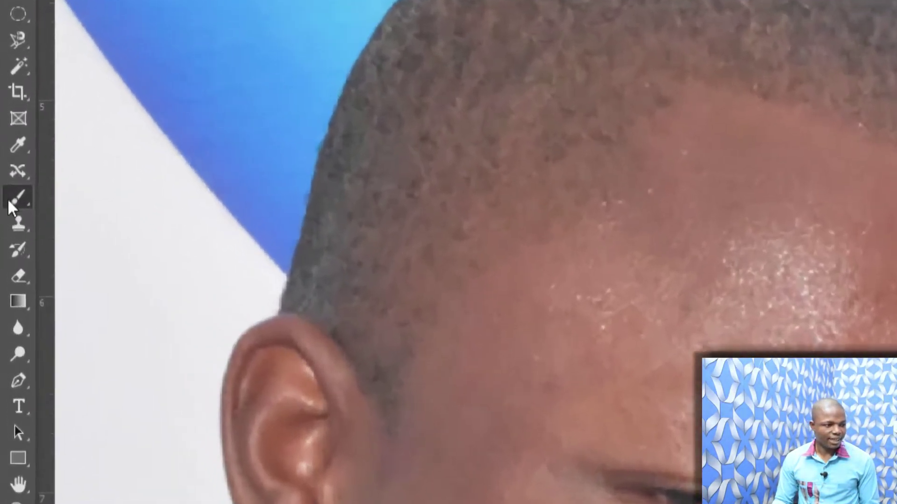
Try drawing a stroke across the face with the Pencil tool
{"action": "right_click", "coordinate": [10, 159]}
{"action": "left_click", "coordinate": [54, 171]}
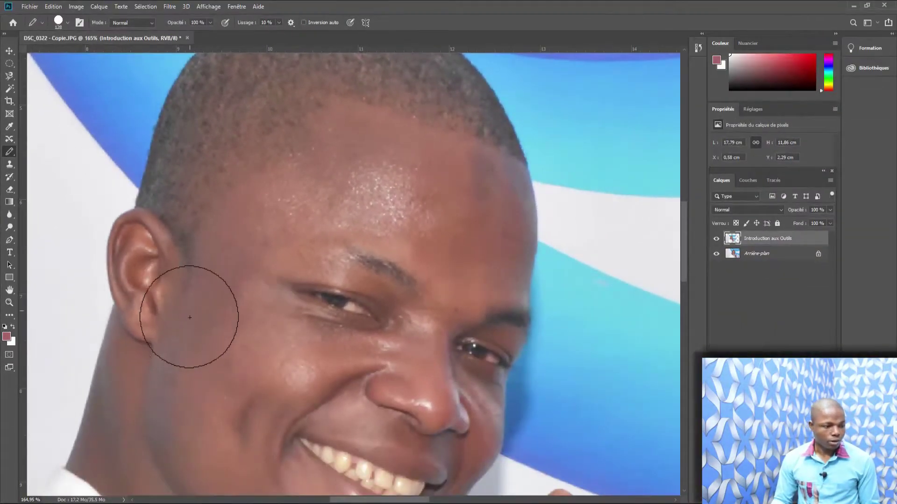
{"action": "mouse_move", "coordinate": [189, 317]}
{"action": "left_mouse_down"}
{"action": "mouse_move", "coordinate": [231, 201]}
{"action": "mouse_move", "coordinate": [352, 159]}
{"action": "mouse_move", "coordinate": [408, 247]}
{"action": "mouse_move", "coordinate": [288, 288]}
{"action": "mouse_move", "coordinate": [387, 346]}
{"action": "mouse_move", "coordinate": [482, 202]}
{"action": "mouse_move", "coordinate": [526, 290]}
{"action": "mouse_move", "coordinate": [481, 355]}
{"action": "left_mouse_up"}
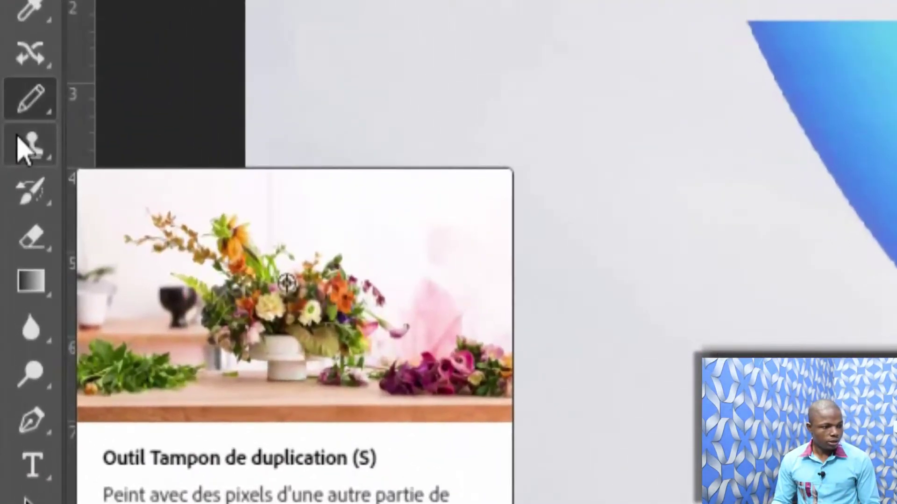
Try cloning the man's head onto the empty background beside him with the Clone Stamp, and undo it
{"action": "left_click", "coordinate": [20, 145]}
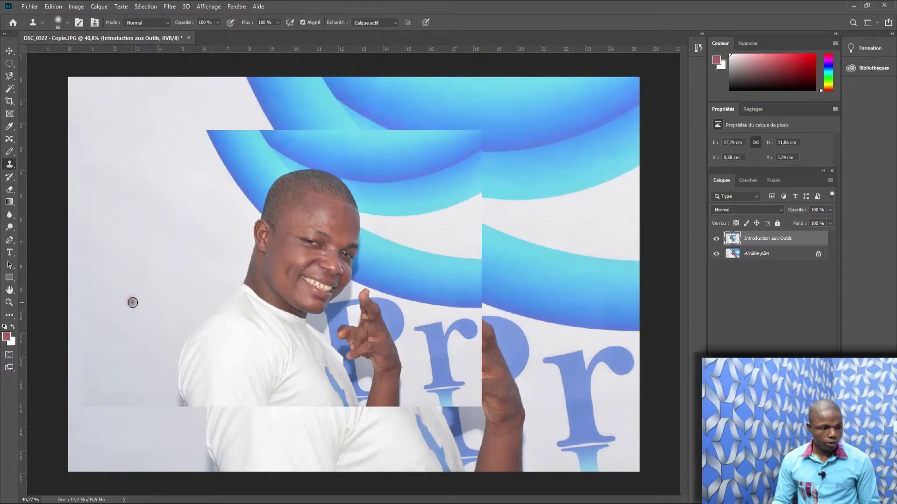
{"action": "mouse_move", "coordinate": [132, 269]}
{"action": "left_mouse_down"}
{"action": "mouse_move", "coordinate": [127, 306]}
{"action": "mouse_move", "coordinate": [124, 288]}
{"action": "mouse_move", "coordinate": [110, 304]}
{"action": "mouse_move", "coordinate": [101, 279]}
{"action": "mouse_move", "coordinate": [104, 296]}
{"action": "mouse_move", "coordinate": [111, 282]}
{"action": "mouse_move", "coordinate": [118, 311]}
{"action": "left_mouse_up"}
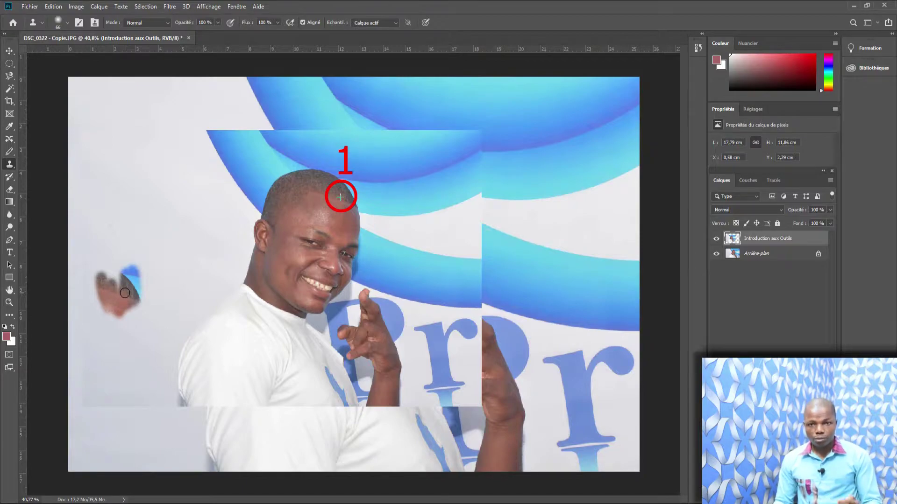
{"action": "mouse_move", "coordinate": [124, 294]}
{"action": "left_mouse_down"}
{"action": "mouse_move", "coordinate": [112, 272]}
{"action": "mouse_move", "coordinate": [127, 285]}
{"action": "mouse_move", "coordinate": [104, 268]}
{"action": "mouse_move", "coordinate": [113, 269]}
{"action": "mouse_move", "coordinate": [100, 278]}
{"action": "mouse_move", "coordinate": [110, 296]}
{"action": "mouse_move", "coordinate": [136, 303]}
{"action": "mouse_move", "coordinate": [127, 328]}
{"action": "mouse_move", "coordinate": [90, 321]}
{"action": "mouse_move", "coordinate": [109, 296]}
{"action": "mouse_move", "coordinate": [120, 332]}
{"action": "mouse_move", "coordinate": [96, 312]}
{"action": "mouse_move", "coordinate": [138, 316]}
{"action": "mouse_move", "coordinate": [141, 302]}
{"action": "mouse_move", "coordinate": [129, 325]}
{"action": "mouse_move", "coordinate": [92, 336]}
{"action": "mouse_move", "coordinate": [88, 317]}
{"action": "mouse_move", "coordinate": [108, 335]}
{"action": "left_mouse_up"}
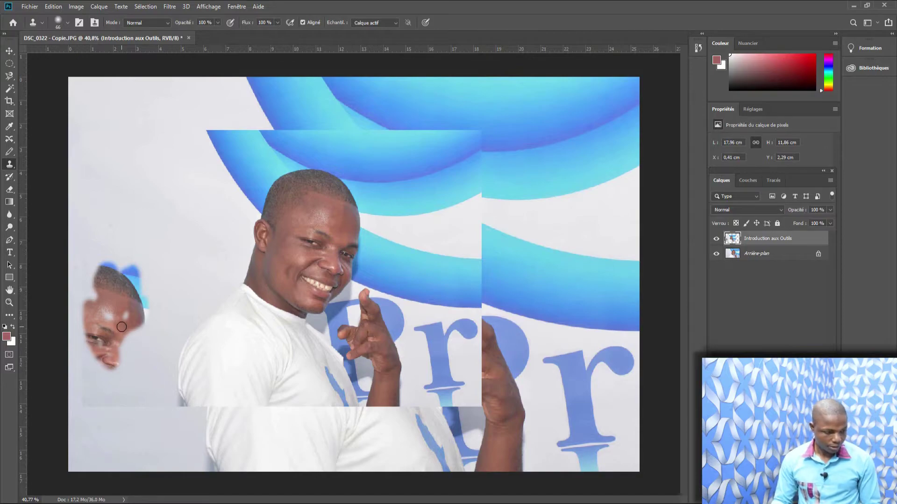
{"action": "key", "text": "ctrl+z"}
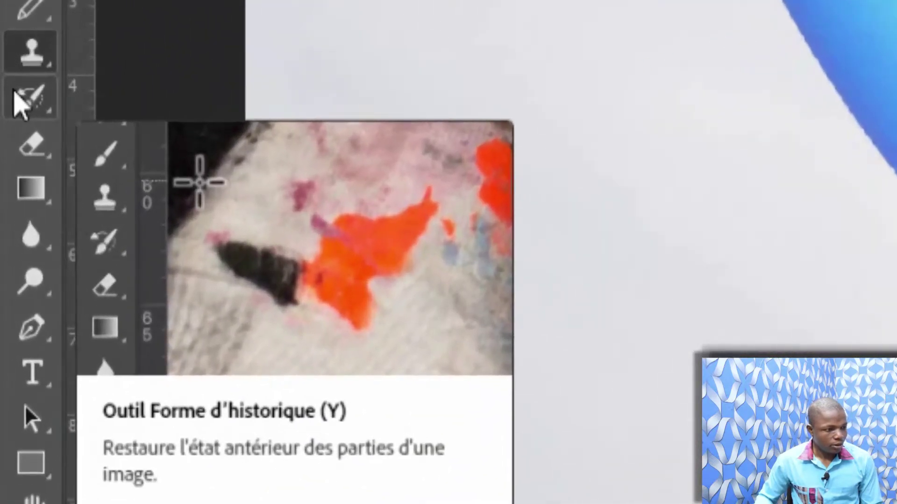
Try painting with the History Brush over the man's head and the area beside it to restore the earlier image state
{"action": "left_click", "coordinate": [15, 93]}
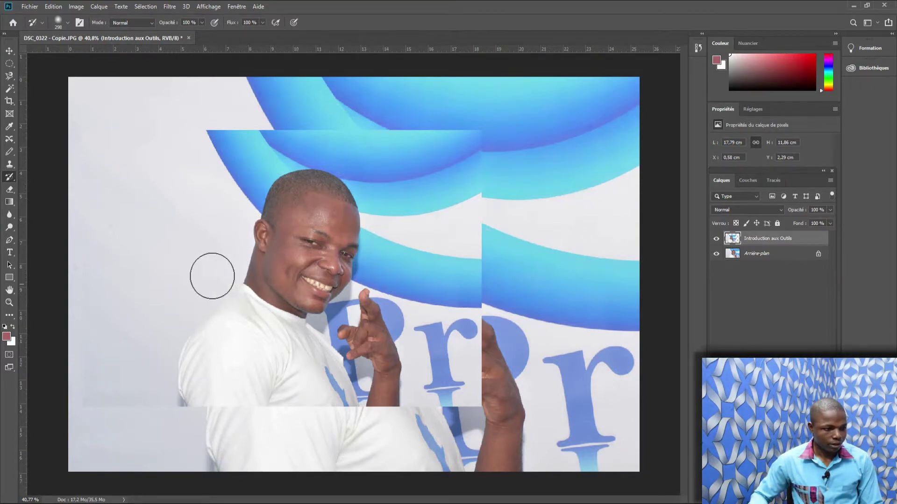
{"action": "mouse_move", "coordinate": [224, 230]}
{"action": "left_mouse_down"}
{"action": "mouse_move", "coordinate": [273, 192]}
{"action": "mouse_move", "coordinate": [262, 280]}
{"action": "mouse_move", "coordinate": [260, 228]}
{"action": "mouse_move", "coordinate": [277, 193]}
{"action": "mouse_move", "coordinate": [291, 190]}
{"action": "mouse_move", "coordinate": [294, 280]}
{"action": "mouse_move", "coordinate": [313, 177]}
{"action": "mouse_move", "coordinate": [326, 171]}
{"action": "mouse_move", "coordinate": [334, 191]}
{"action": "mouse_move", "coordinate": [317, 278]}
{"action": "mouse_move", "coordinate": [289, 310]}
{"action": "mouse_move", "coordinate": [249, 272]}
{"action": "mouse_move", "coordinate": [309, 181]}
{"action": "left_mouse_up"}
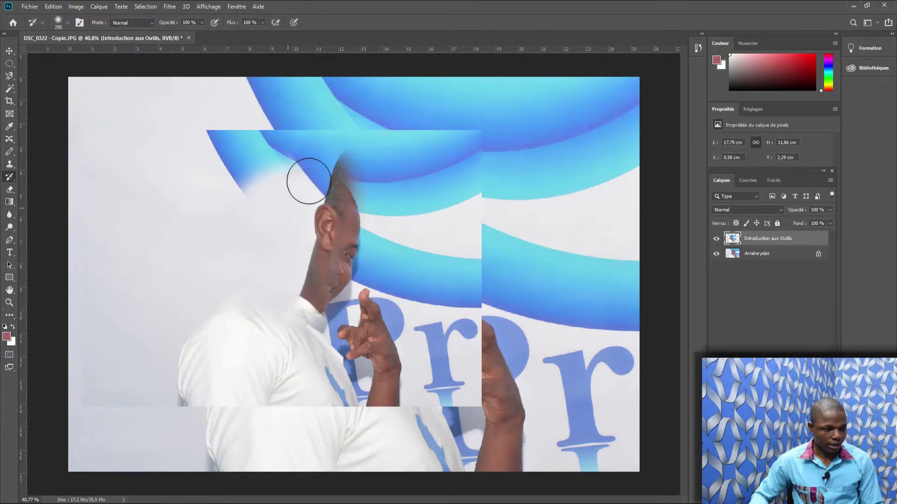
{"action": "mouse_move", "coordinate": [298, 337]}
{"action": "left_mouse_down"}
{"action": "mouse_move", "coordinate": [314, 234]}
{"action": "mouse_move", "coordinate": [353, 158]}
{"action": "mouse_move", "coordinate": [367, 147]}
{"action": "mouse_move", "coordinate": [379, 235]}
{"action": "mouse_move", "coordinate": [336, 335]}
{"action": "mouse_move", "coordinate": [344, 204]}
{"action": "mouse_move", "coordinate": [384, 162]}
{"action": "mouse_move", "coordinate": [428, 142]}
{"action": "mouse_move", "coordinate": [424, 231]}
{"action": "mouse_move", "coordinate": [397, 246]}
{"action": "mouse_move", "coordinate": [411, 184]}
{"action": "left_mouse_up"}
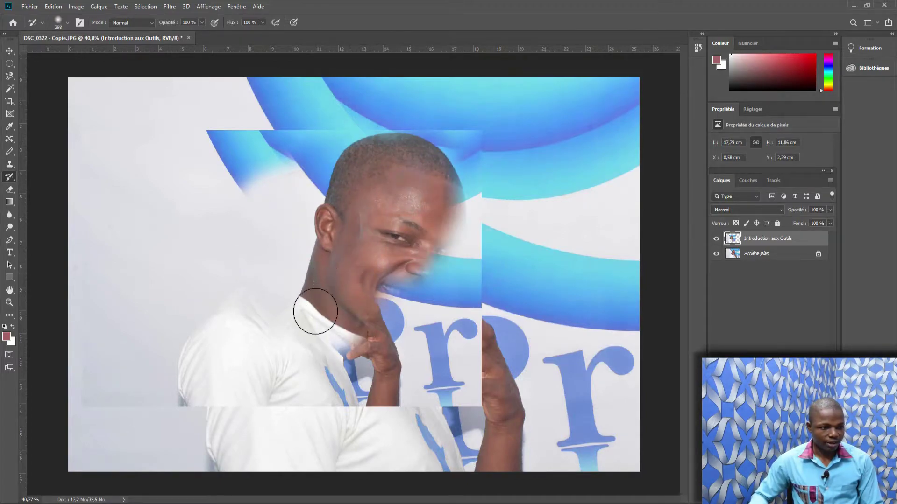
{"action": "mouse_move", "coordinate": [363, 241]}
{"action": "left_mouse_down"}
{"action": "mouse_move", "coordinate": [327, 364]}
{"action": "mouse_move", "coordinate": [393, 211]}
{"action": "mouse_move", "coordinate": [407, 235]}
{"action": "mouse_move", "coordinate": [400, 347]}
{"action": "mouse_move", "coordinate": [455, 186]}
{"action": "mouse_move", "coordinate": [438, 299]}
{"action": "mouse_move", "coordinate": [444, 280]}
{"action": "left_mouse_up"}
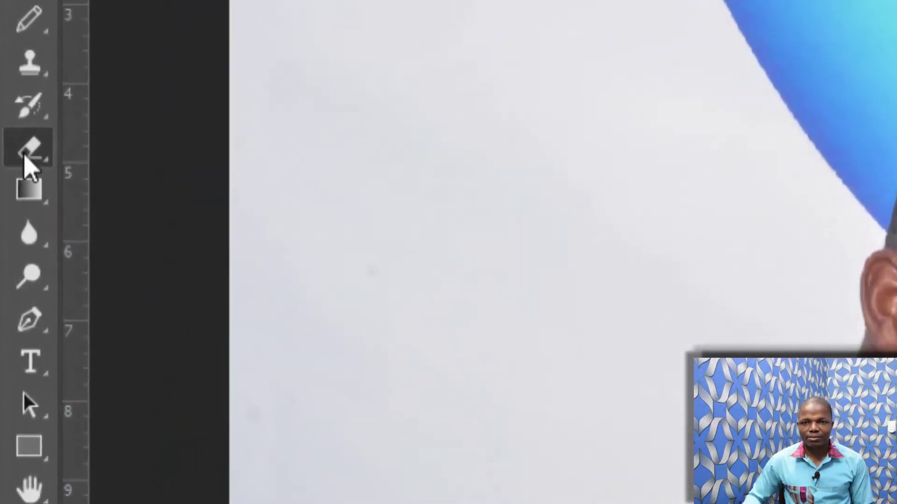
Try erasing a thin stroke on the blue shape beside the man's head with the Eraser tool
{"action": "left_click", "coordinate": [10, 189]}
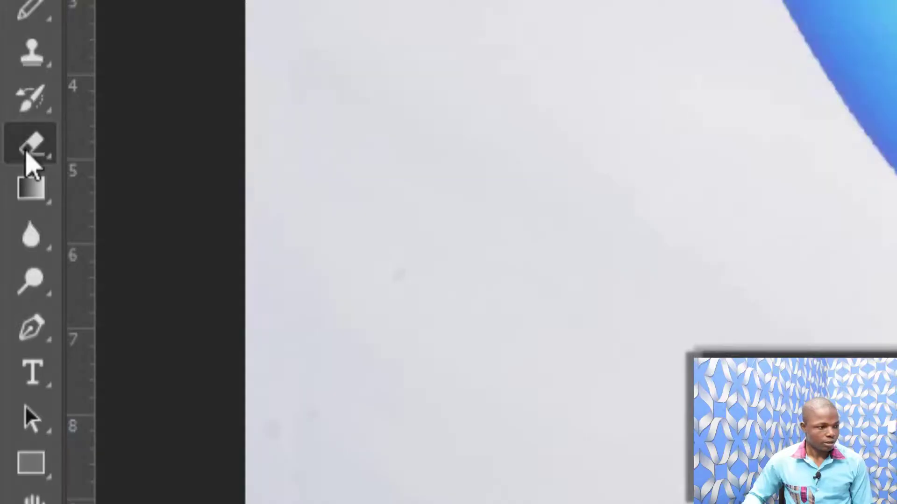
{"action": "right_click", "coordinate": [26, 154]}
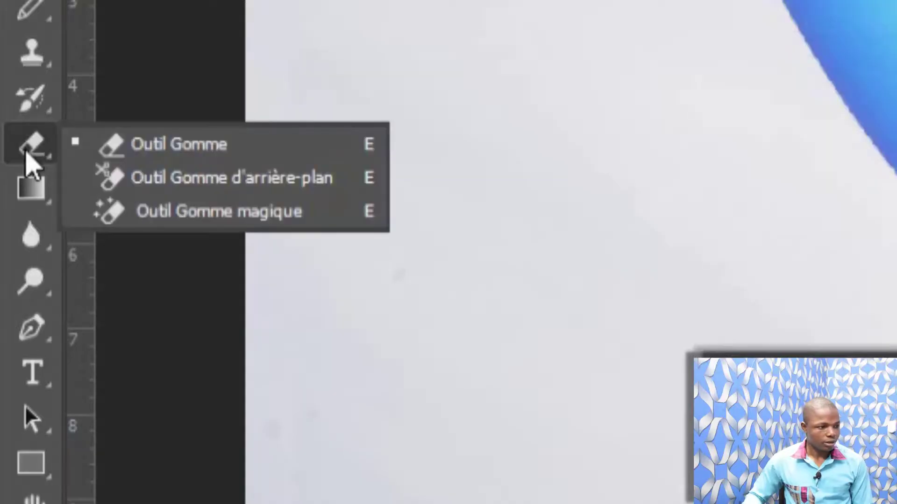
{"action": "left_click", "coordinate": [151, 158]}
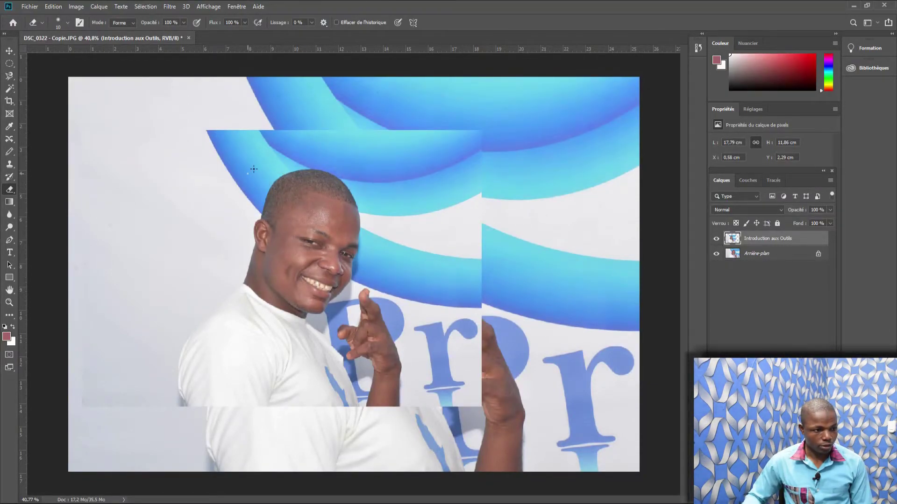
{"action": "left_click_drag", "start_coordinate": [262, 183], "coordinate": [252, 187]}
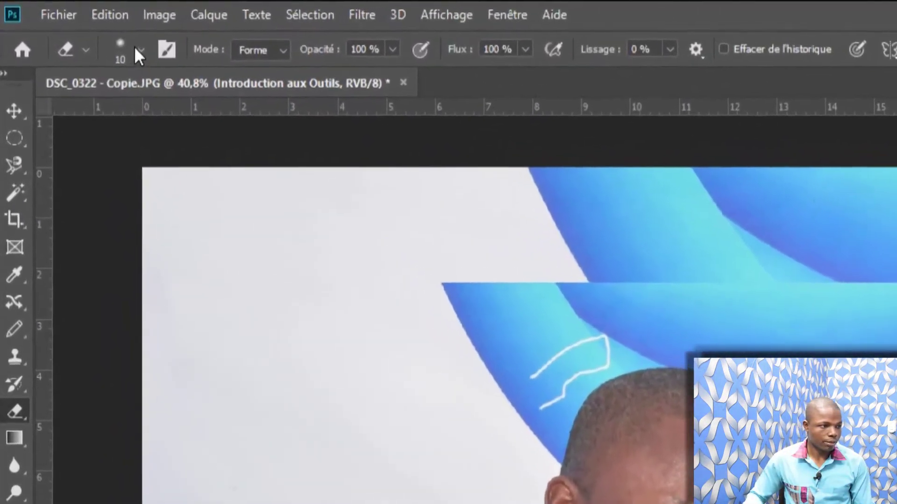
Set the eraser size to 71 px, try erasing strokes in the blue area around the head, and undo them
{"action": "left_click", "coordinate": [139, 49]}
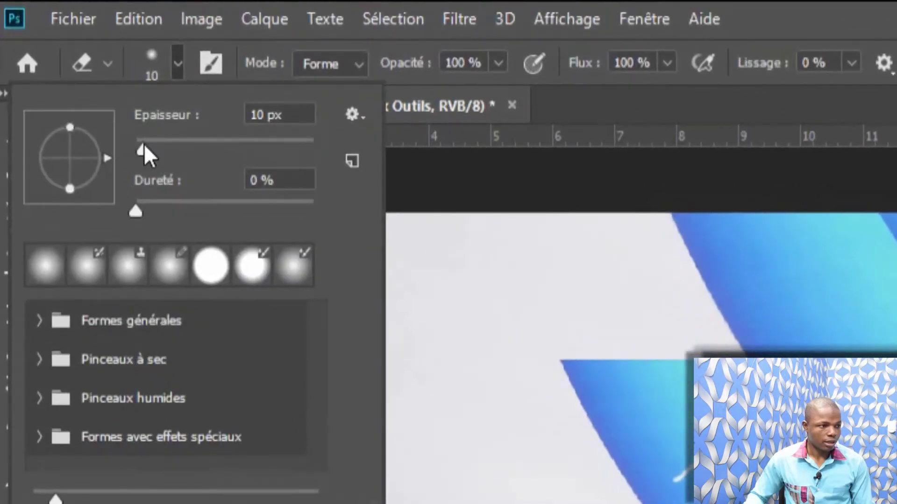
{"action": "left_click_drag", "start_coordinate": [144, 144], "coordinate": [182, 142]}
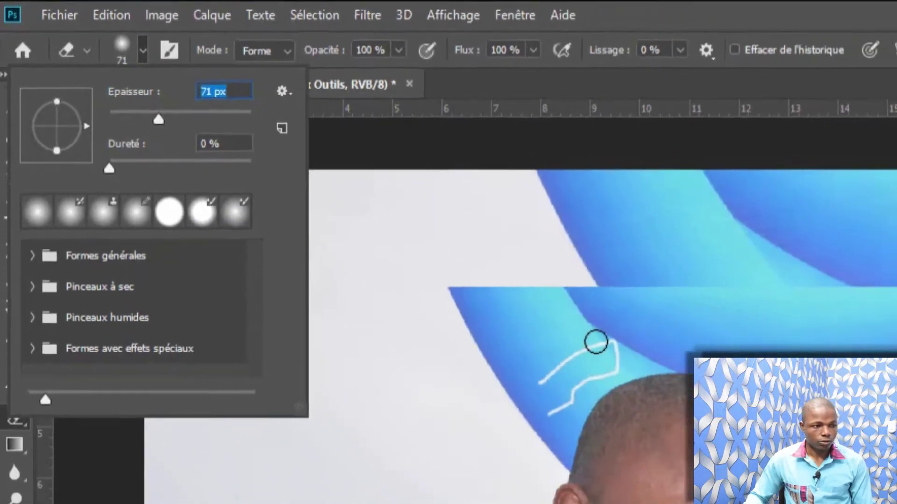
{"action": "key", "text": "Return"}
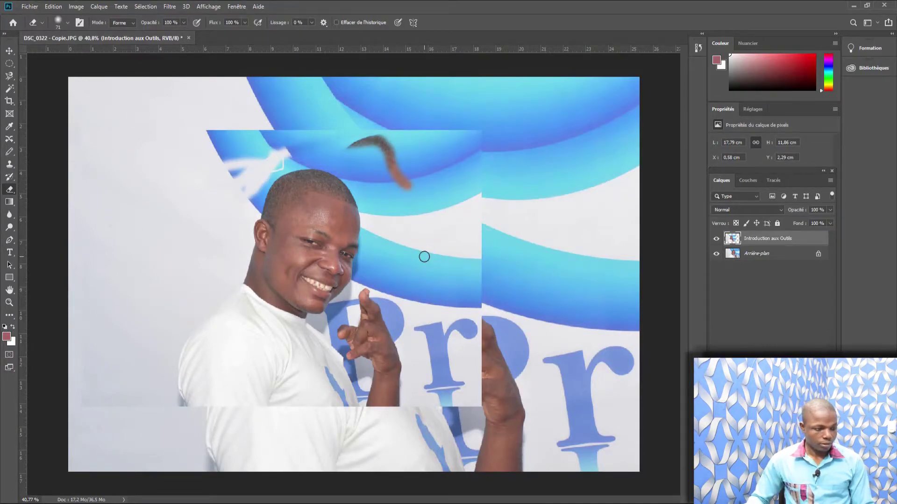
{"action": "key", "text": "ctrl+z"}
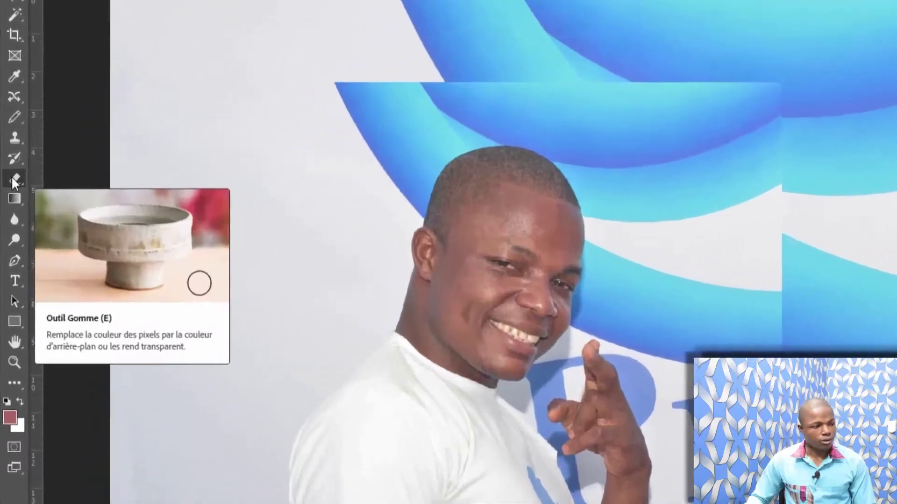
Try erasing the blue background around the man's head with the Background Eraser, and undo it
{"action": "right_click", "coordinate": [11, 192]}
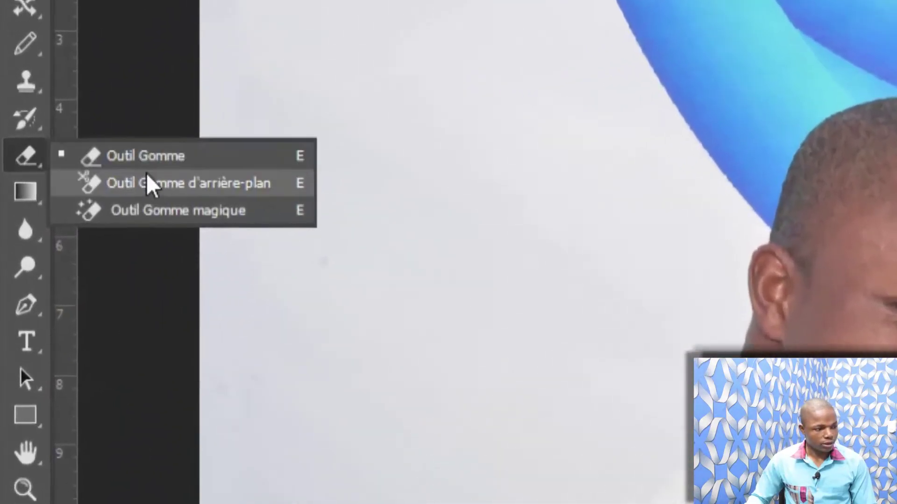
{"action": "left_click", "coordinate": [100, 188]}
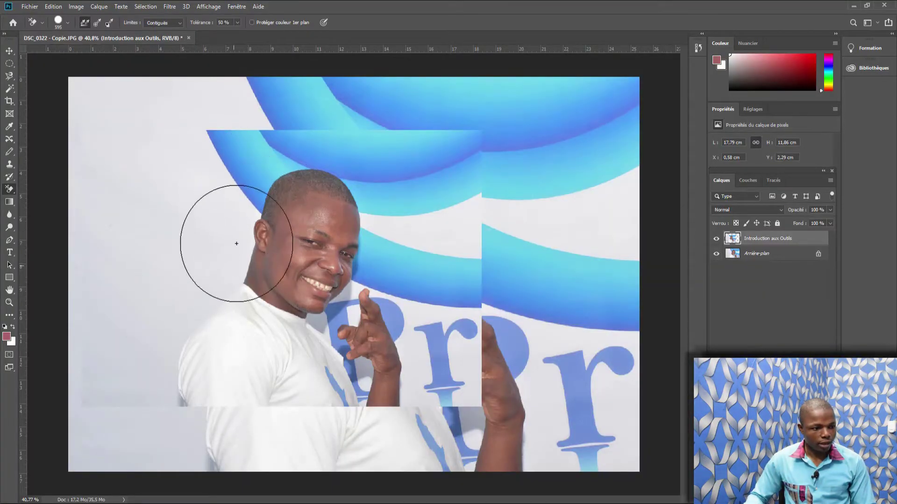
{"action": "mouse_move", "coordinate": [256, 188]}
{"action": "left_mouse_down"}
{"action": "mouse_move", "coordinate": [231, 251]}
{"action": "mouse_move", "coordinate": [243, 187]}
{"action": "mouse_move", "coordinate": [262, 161]}
{"action": "mouse_move", "coordinate": [246, 211]}
{"action": "mouse_move", "coordinate": [258, 171]}
{"action": "mouse_move", "coordinate": [306, 155]}
{"action": "mouse_move", "coordinate": [375, 166]}
{"action": "mouse_move", "coordinate": [384, 265]}
{"action": "mouse_move", "coordinate": [372, 274]}
{"action": "mouse_move", "coordinate": [391, 288]}
{"action": "mouse_move", "coordinate": [418, 383]}
{"action": "mouse_move", "coordinate": [421, 220]}
{"action": "left_mouse_up"}
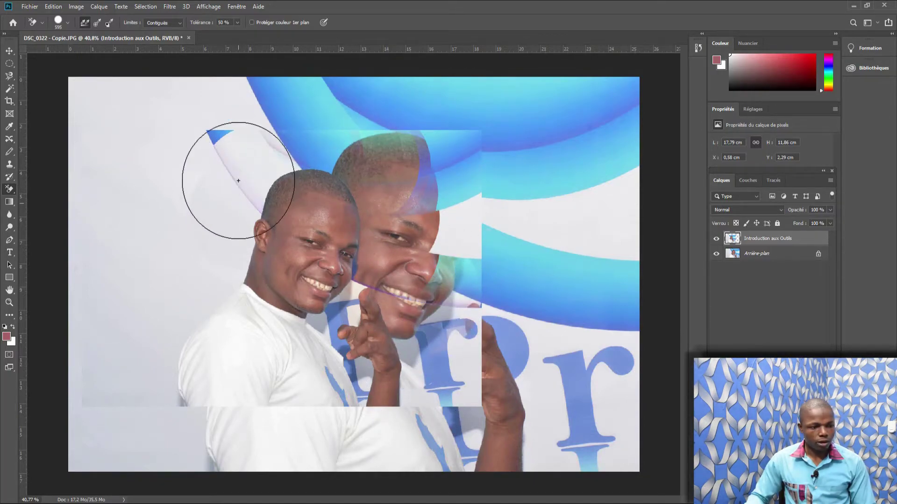
{"action": "key", "text": "ctrl+z"}
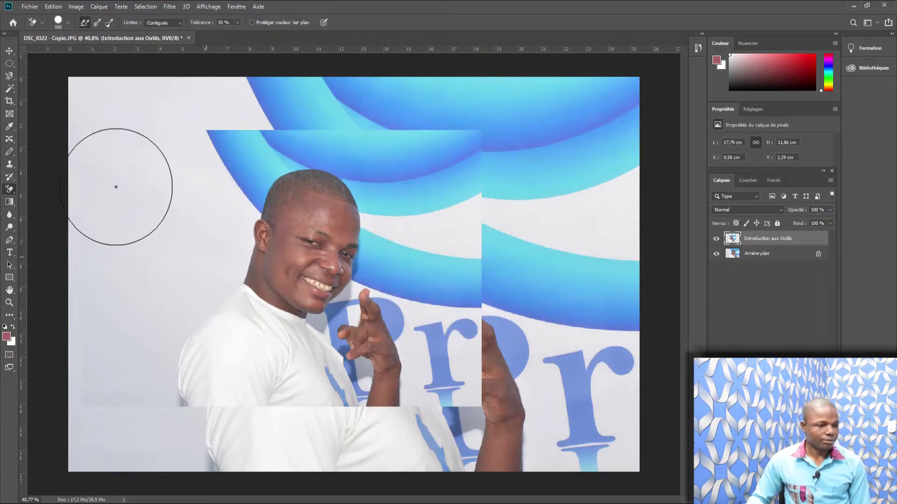
Try erasing the white band beside the face and the blue area above the head with the Magic Eraser
{"action": "left_click", "coordinate": [11, 190]}
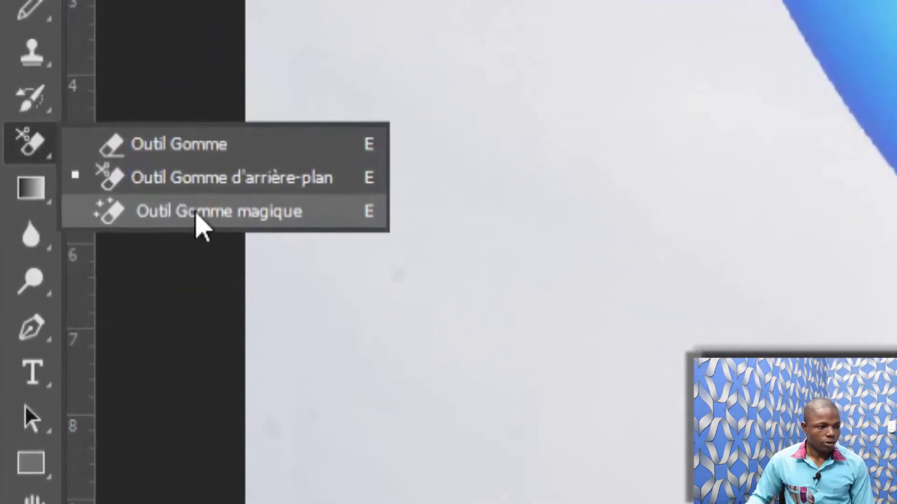
{"action": "left_click", "coordinate": [196, 215]}
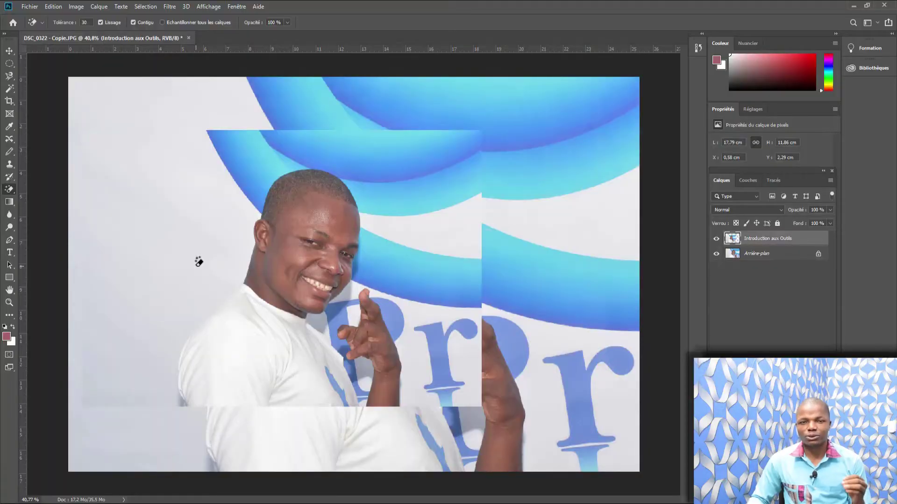
{"action": "left_click", "coordinate": [419, 232]}
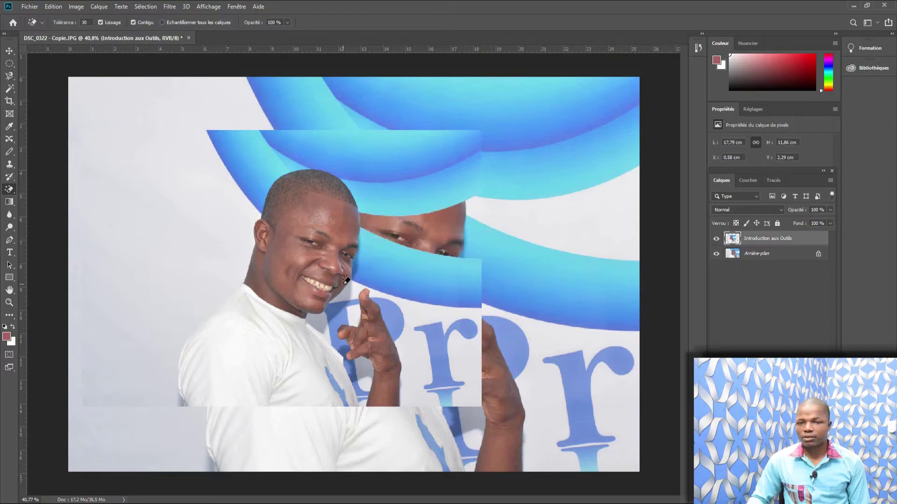
{"action": "left_click", "coordinate": [377, 150]}
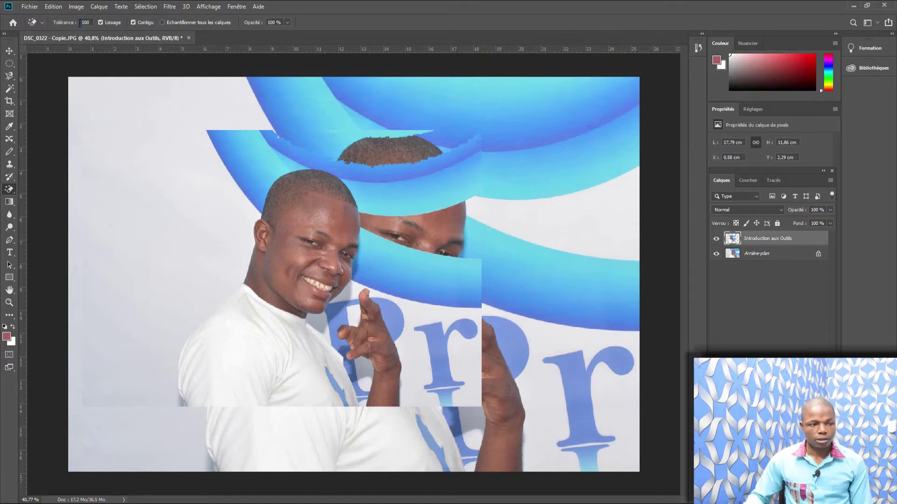
Try erasing the blue area around the head with the Magic Eraser at a tolerance of 100, and undo it
{"action": "left_click", "coordinate": [257, 163]}
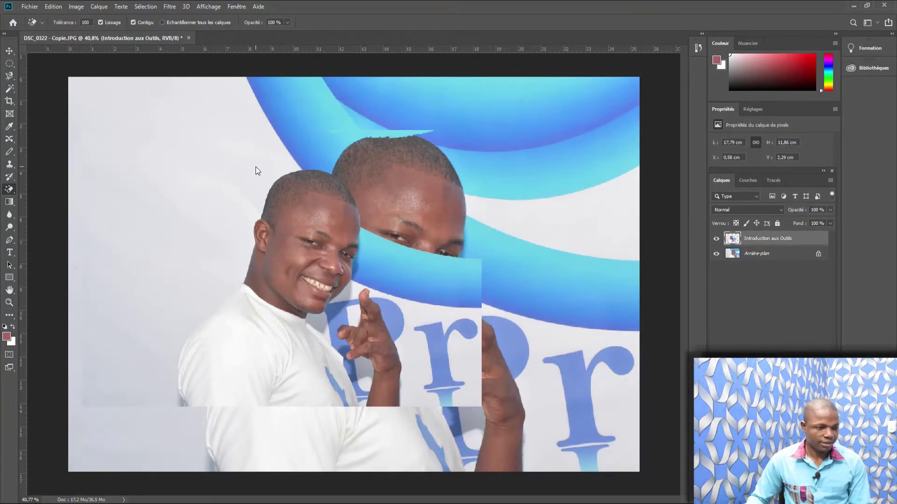
{"action": "left_click", "coordinate": [256, 167]}
{"action": "key", "text": "ctrl+z"}
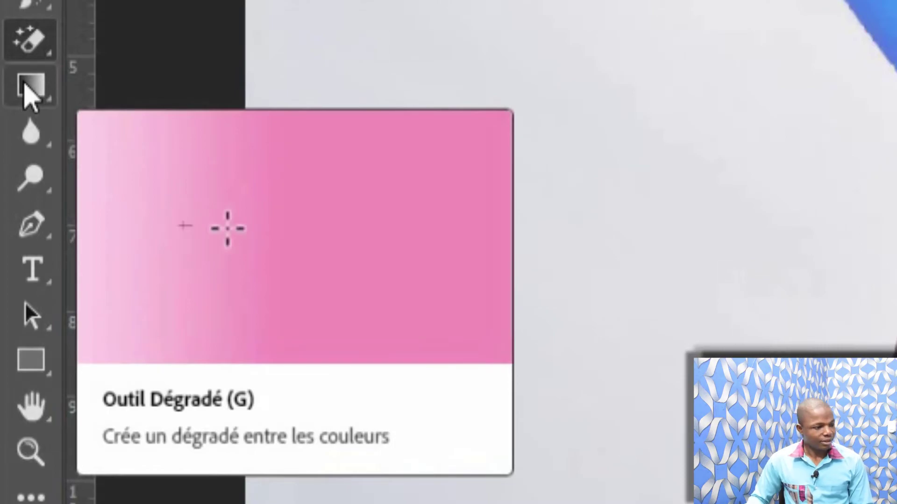
Try drawing a linear gradient horizontally across the photo with the Gradient tool
{"action": "left_click", "coordinate": [30, 91]}
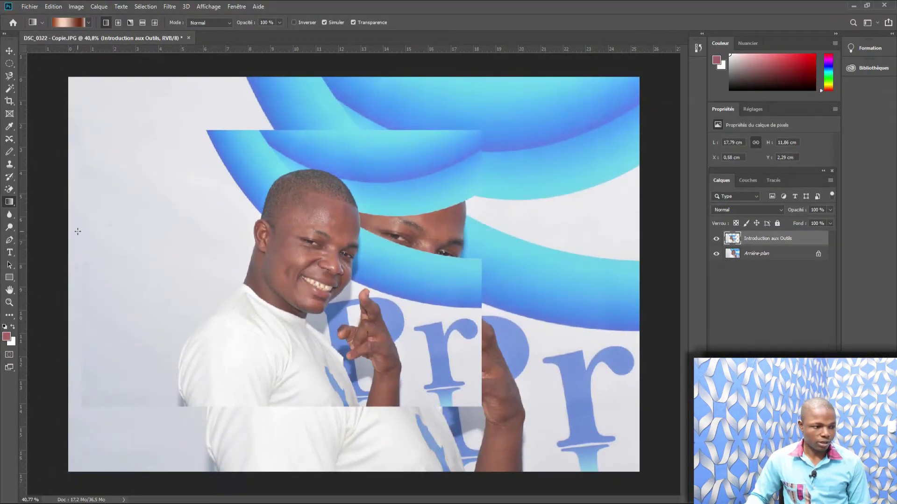
{"action": "left_click_drag", "start_coordinate": [78, 231], "coordinate": [579, 237]}
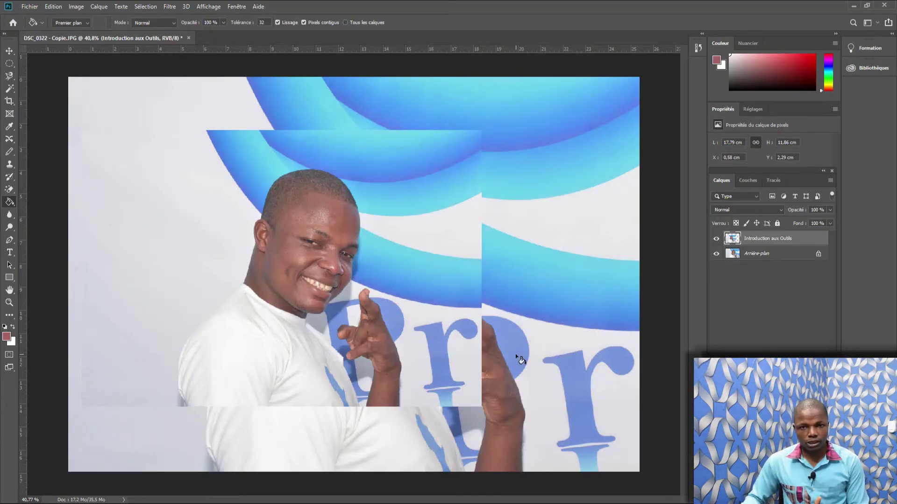
Set the foreground colour to ff0000 and fill the white band beside the face with the Paint Bucket
{"action": "left_click", "coordinate": [7, 337]}
{"action": "type", "text": "ff0000"}
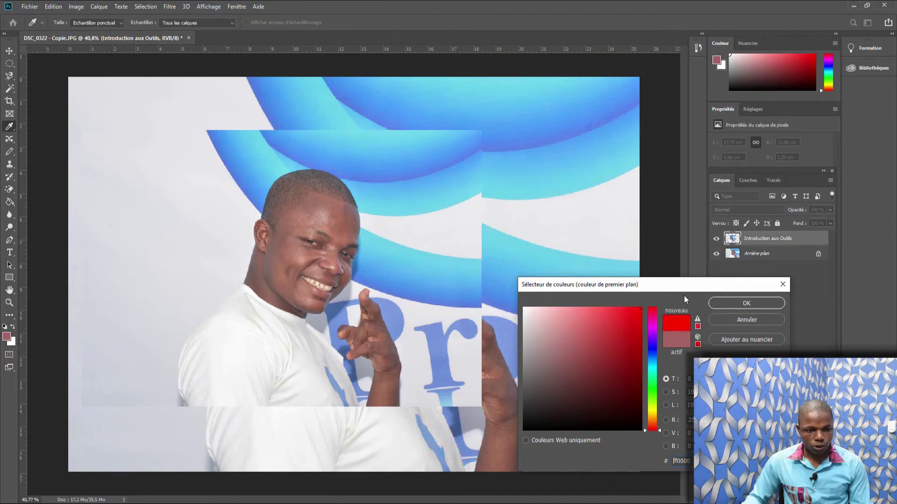
{"action": "left_click", "coordinate": [759, 304]}
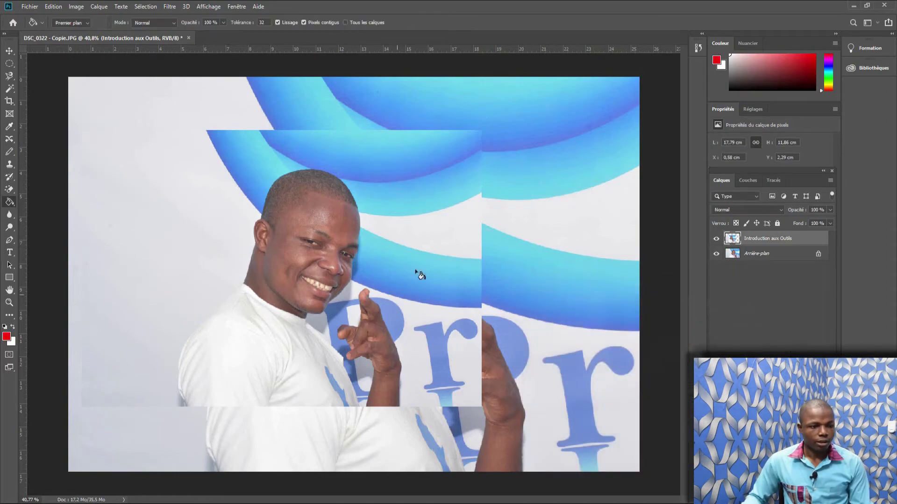
{"action": "left_click", "coordinate": [431, 237]}
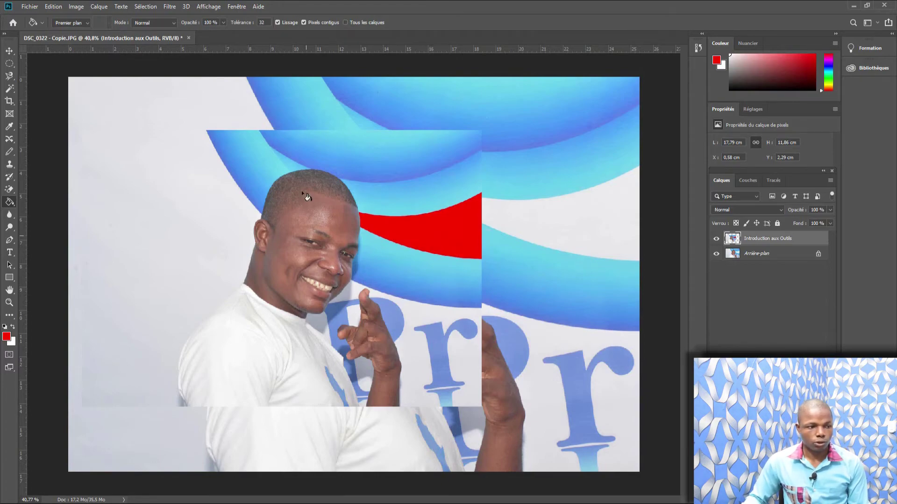
Fill the blue area above the head with red, undo it, and refill it at a Paint Bucket tolerance of 100
{"action": "left_click", "coordinate": [355, 151]}
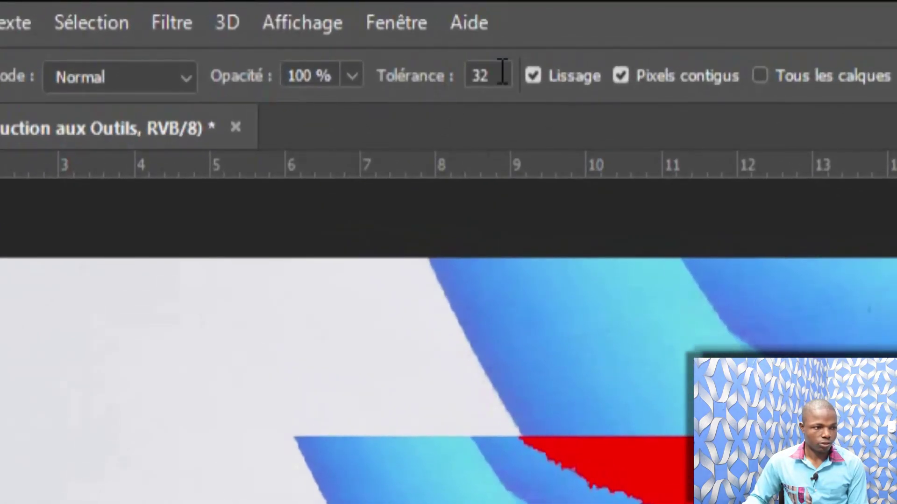
{"action": "left_click", "coordinate": [495, 84]}
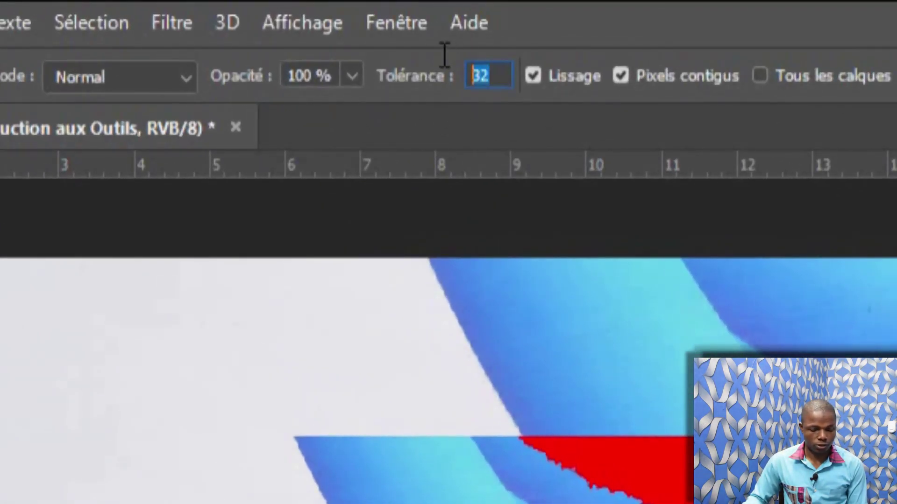
{"action": "type", "text": "100"}
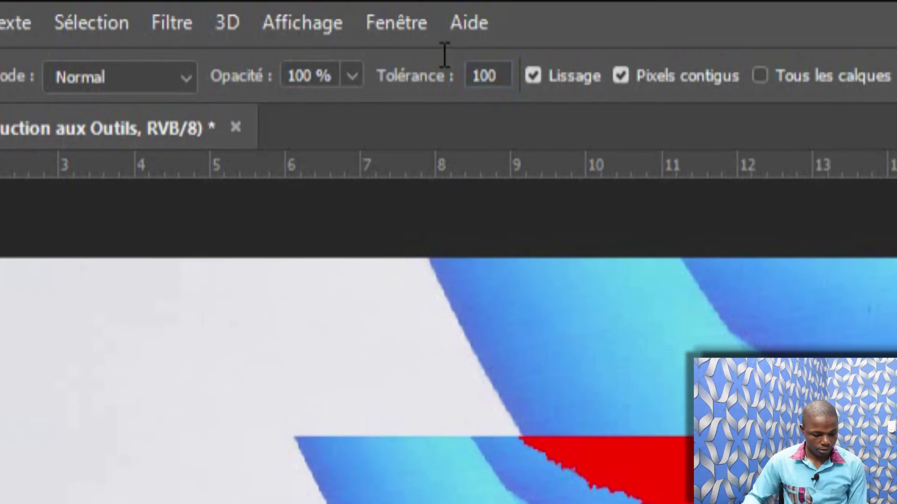
{"action": "key", "text": "ctrl+z"}
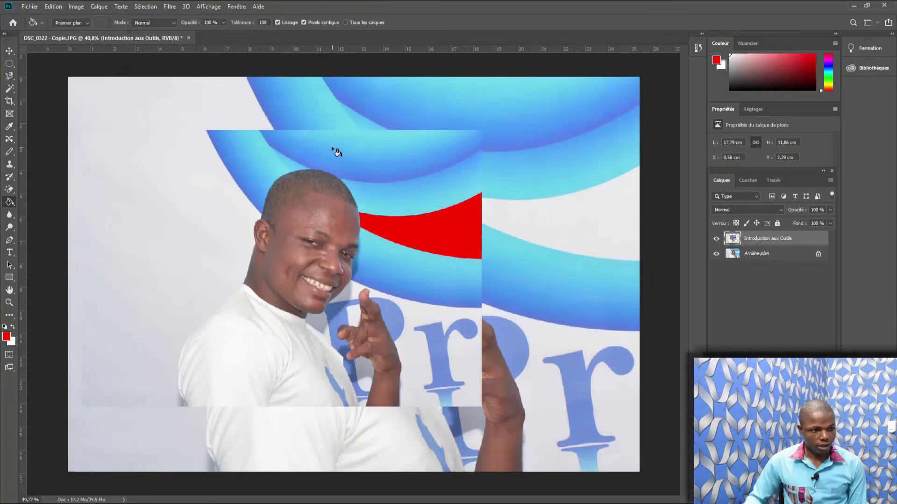
{"action": "left_click", "coordinate": [333, 149]}
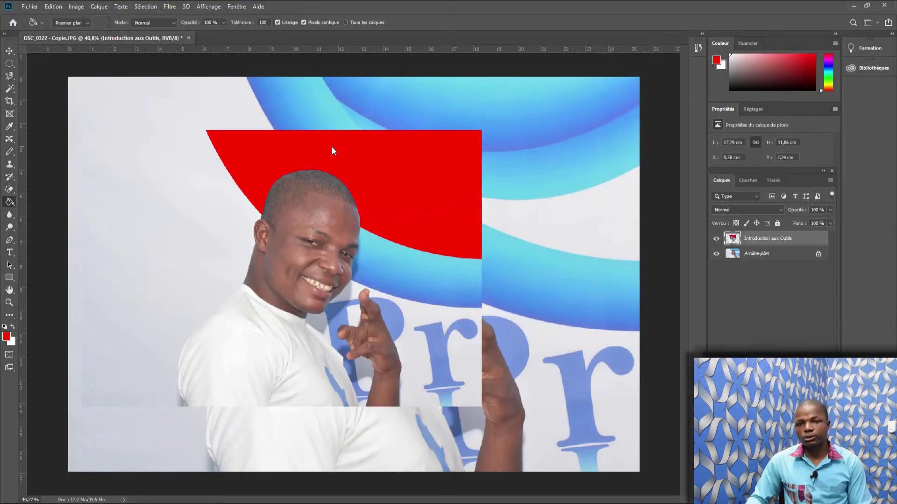